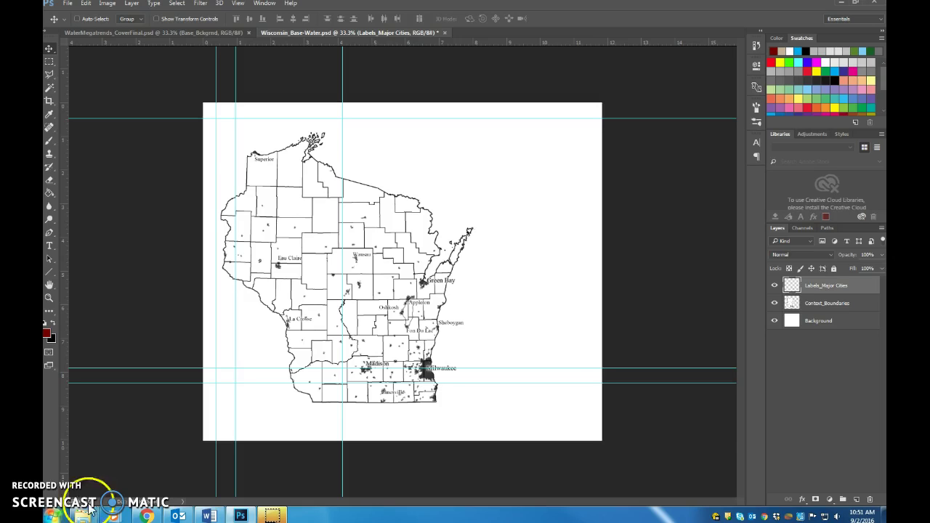
Hide the white Background layer, leaving the Wisconsin county map on a transparent checkerboard
left_click_drag(774, 305, 780, 287)
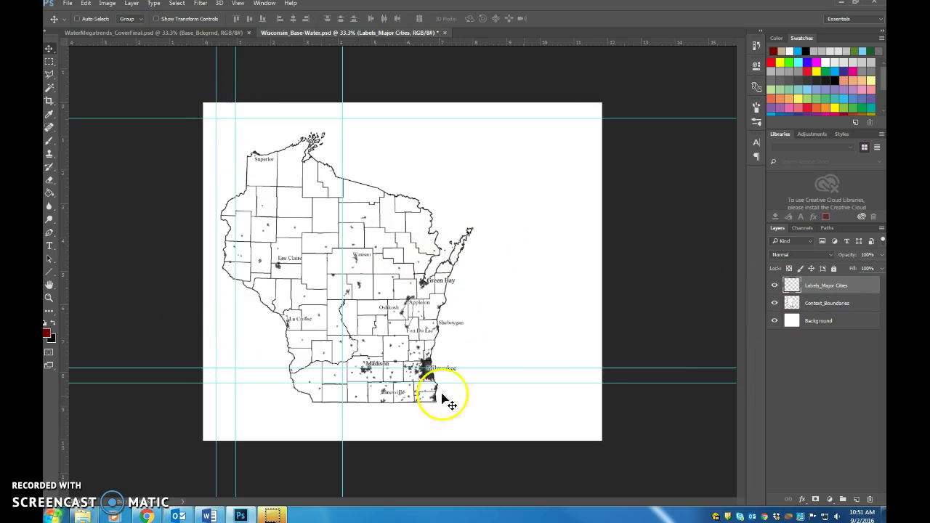
mouse_move(794, 293)
left_mouse_down()
mouse_move(780, 305)
mouse_move(794, 306)
left_mouse_up()
Toggle the Background, Context_Boundaries and Labels_Major Cities layers off and back on, leaving all visible
left_click(774, 321)
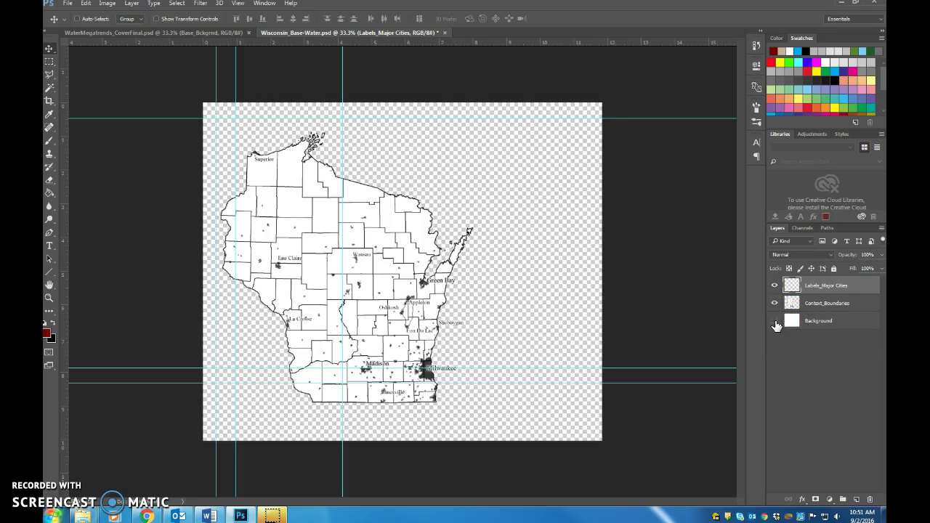
left_click(774, 320)
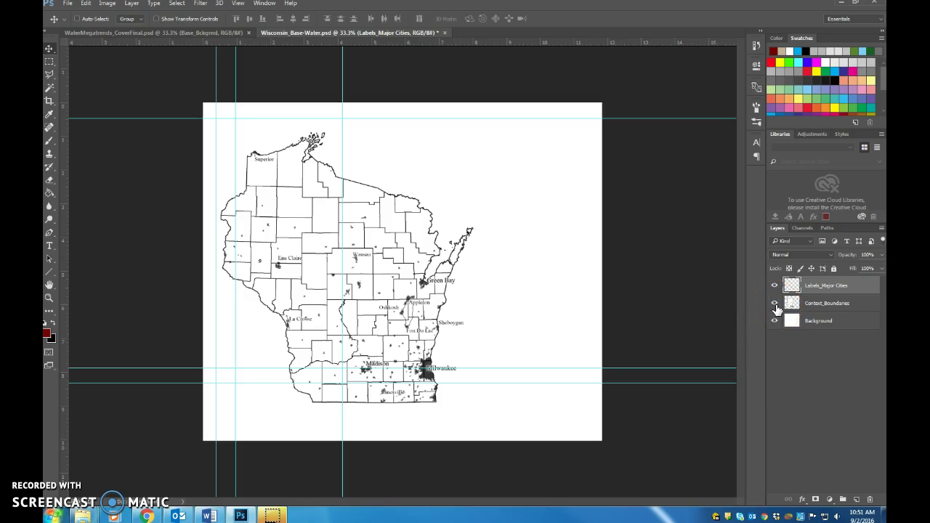
left_click(774, 303)
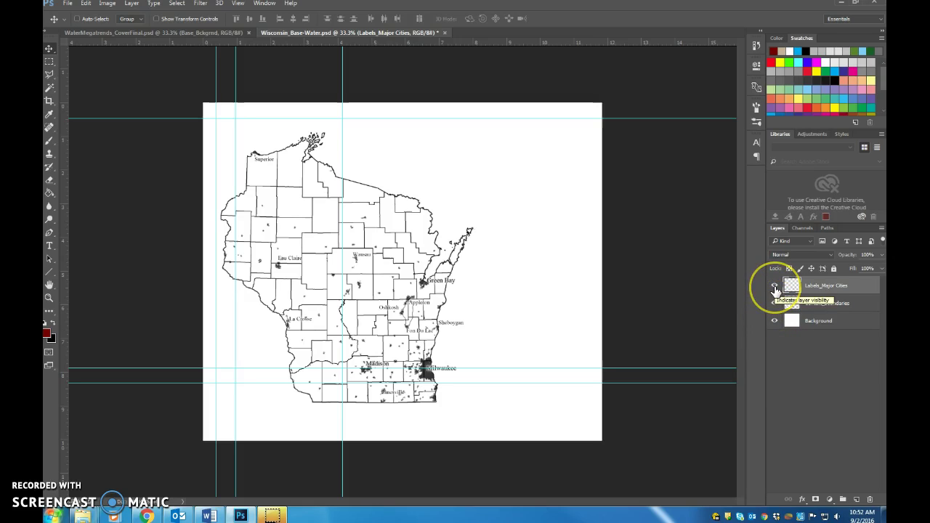
left_click(775, 287)
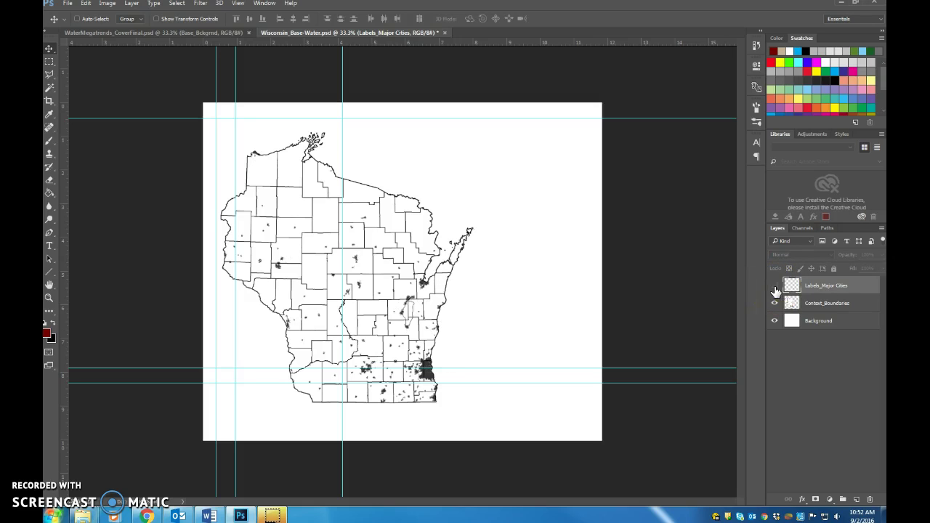
left_click(773, 304)
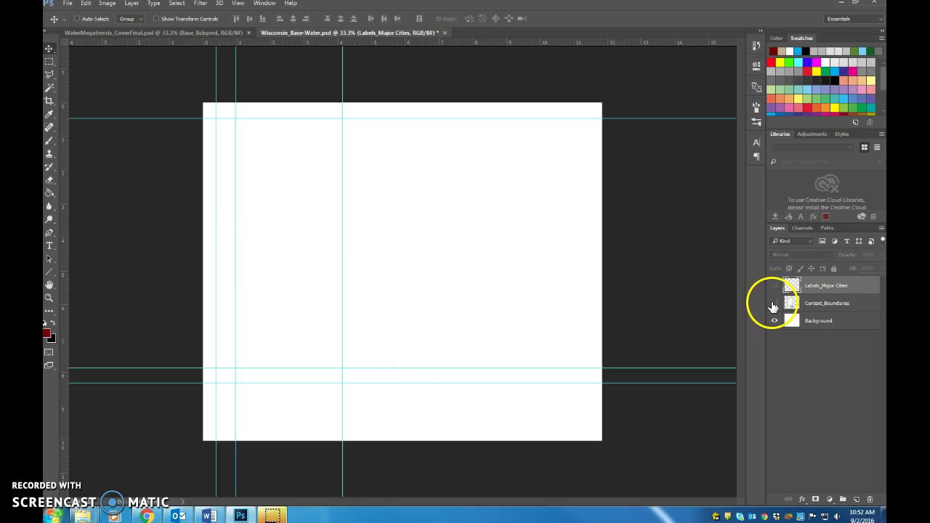
left_click(774, 303)
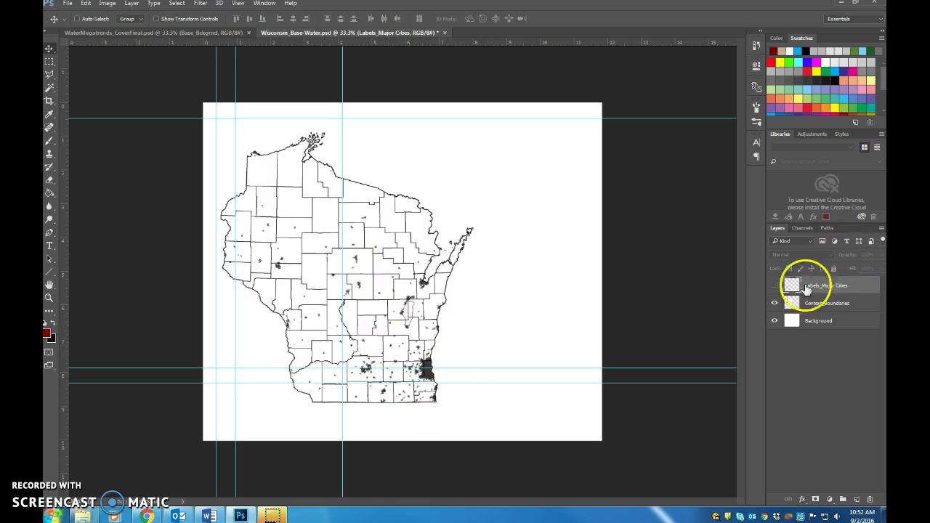
left_click(774, 286)
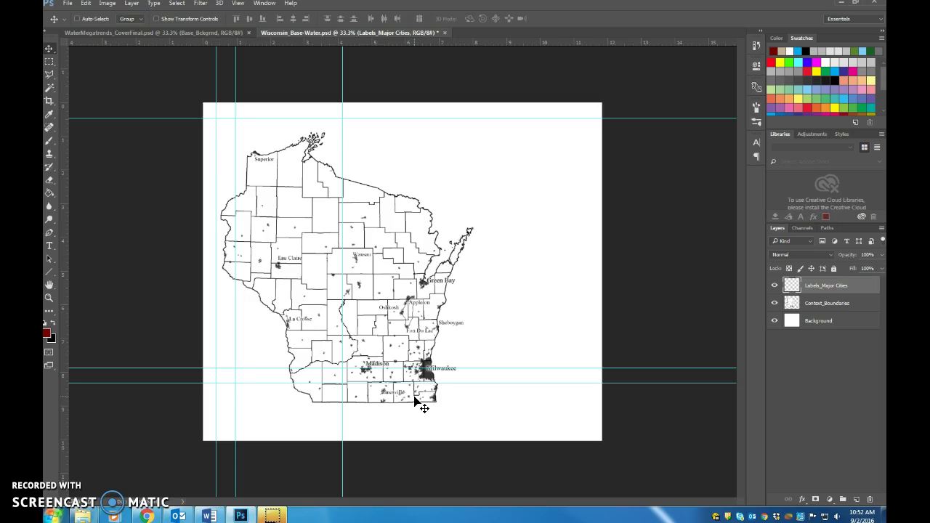
Bring the WaterMegatrends_CoverFinal.psd document to the front to view the finished map
left_click(179, 33)
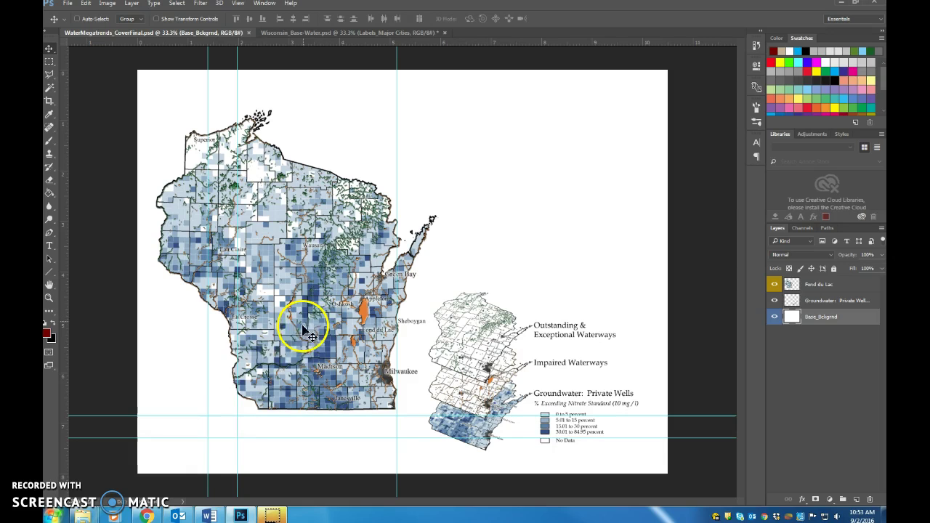
Open the Layer1-Hydrology through Layer4-ContaminatedWells TIFF files together as separate documents
left_click(67, 3)
left_click(69, 26)
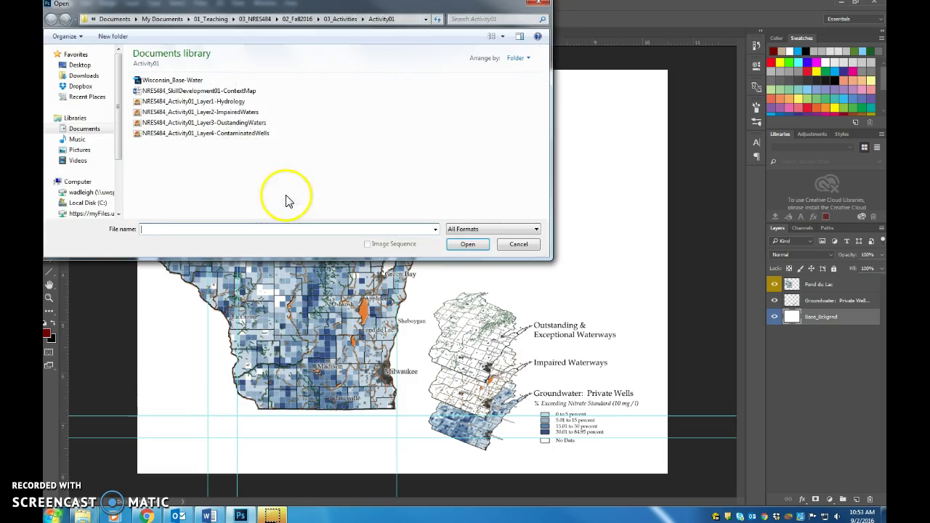
left_click(235, 102)
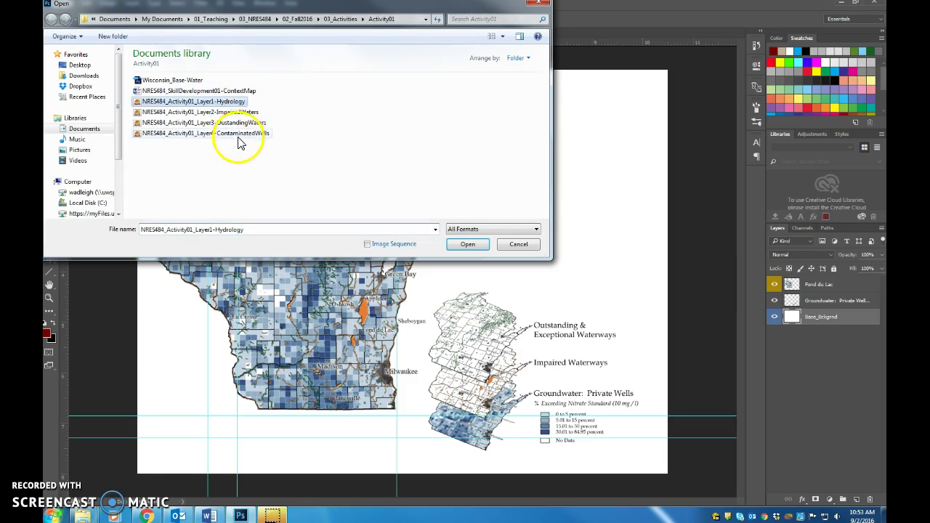
left_click(234, 135, "shift")
left_click(469, 244)
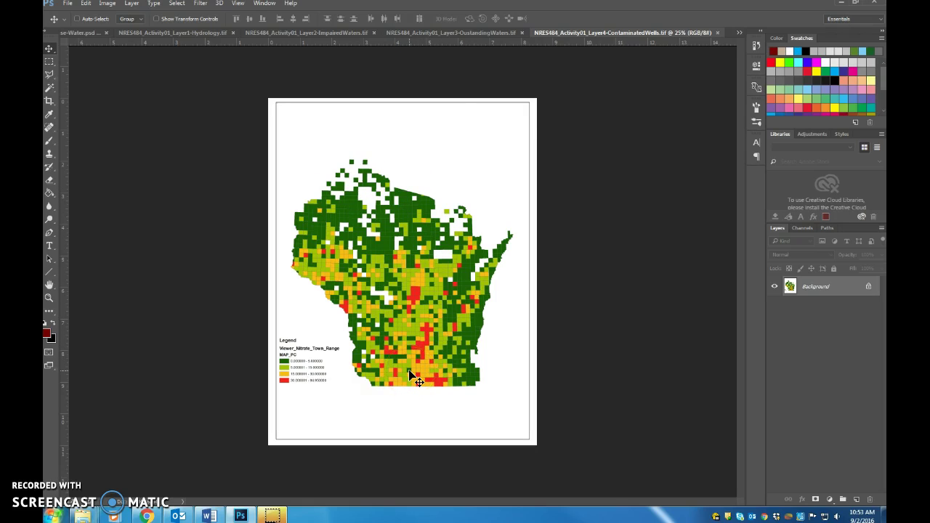
View the Outstanding Waters and Impaired Waters maps, then bring up the Hydrology map
left_click(425, 34)
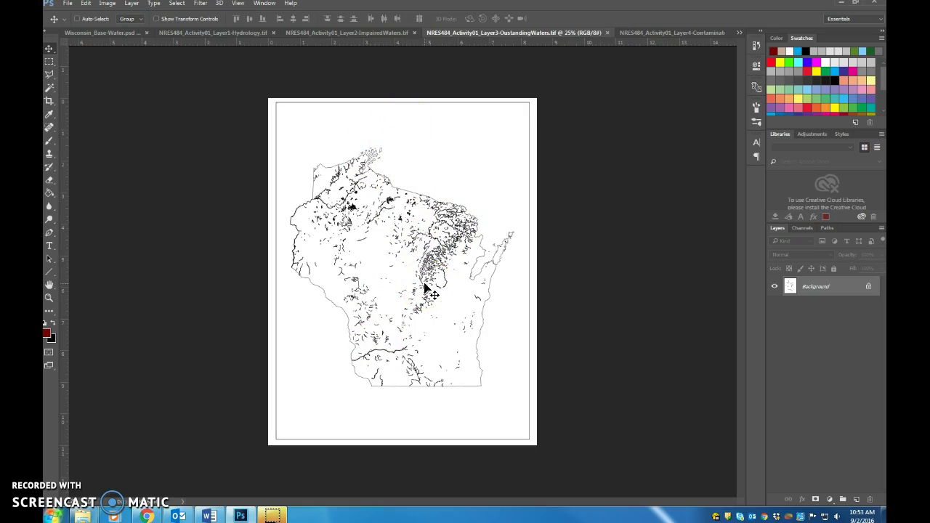
left_click(336, 34)
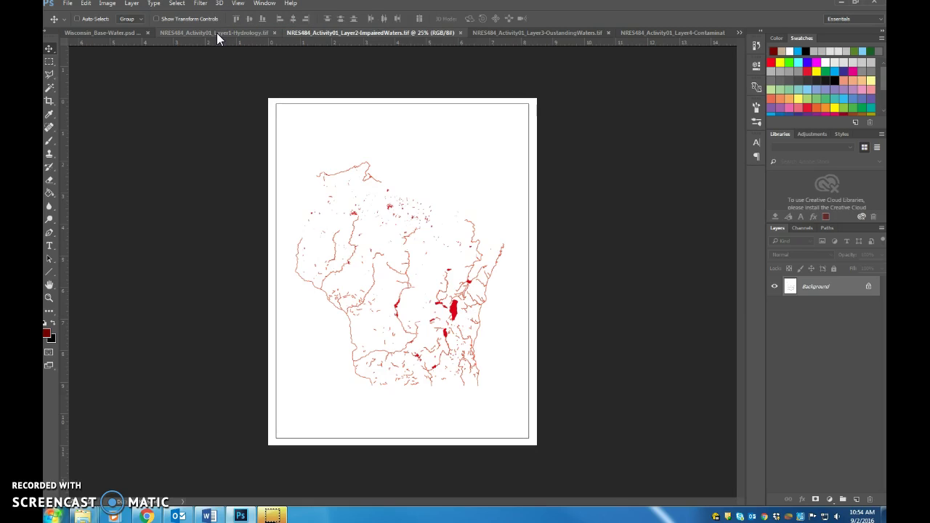
left_click(213, 32)
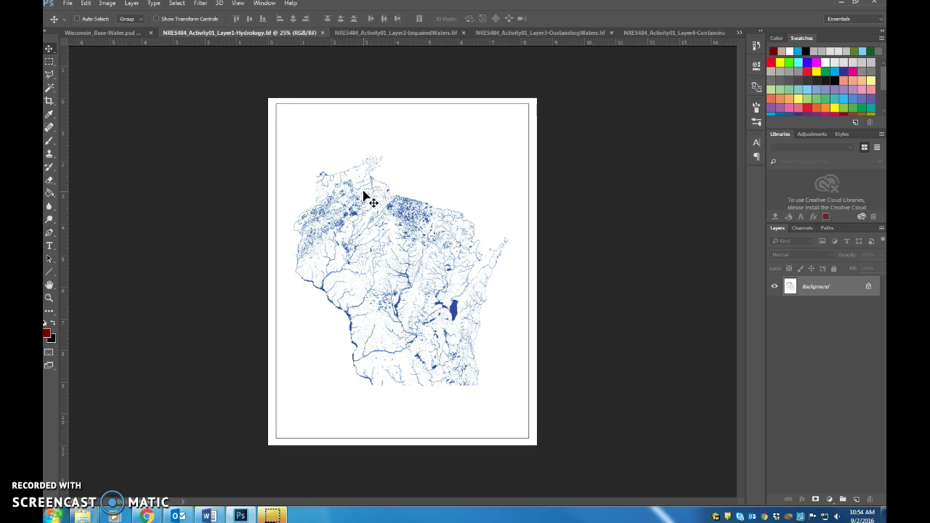
left_click_drag(363, 192, 406, 266)
Select all of the hydrology map and drop it into Wisconsin_Base-Water as a new layer
key("ctrl+a")
left_click(367, 103)
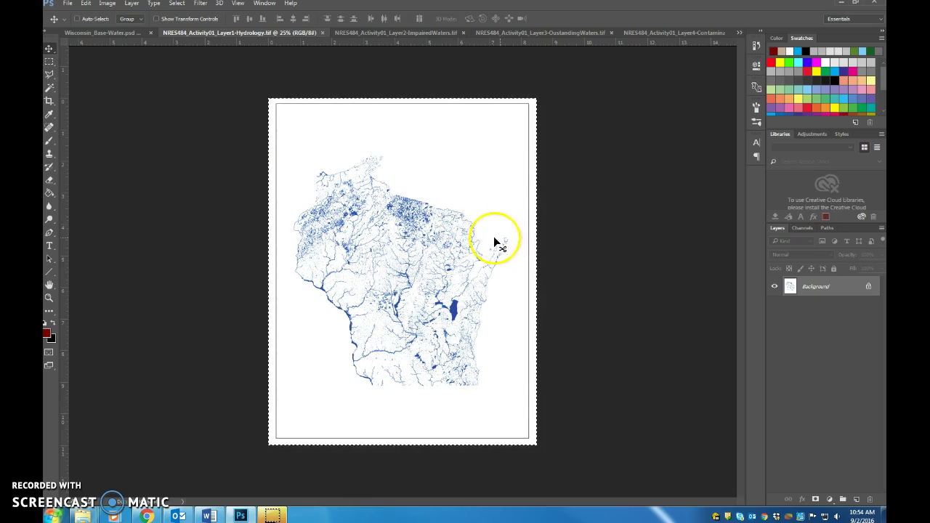
left_click(109, 33)
left_click_drag(427, 298, 427, 296)
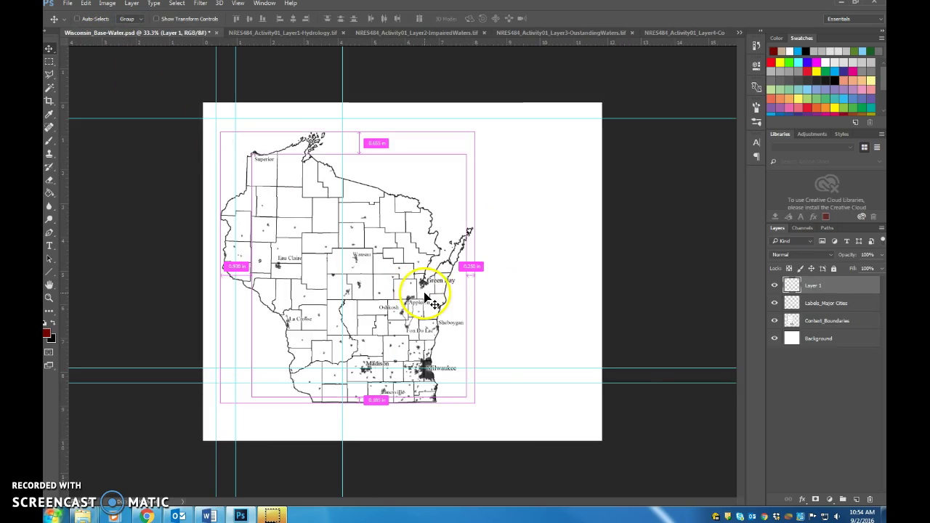
left_click_drag(457, 325, 487, 264)
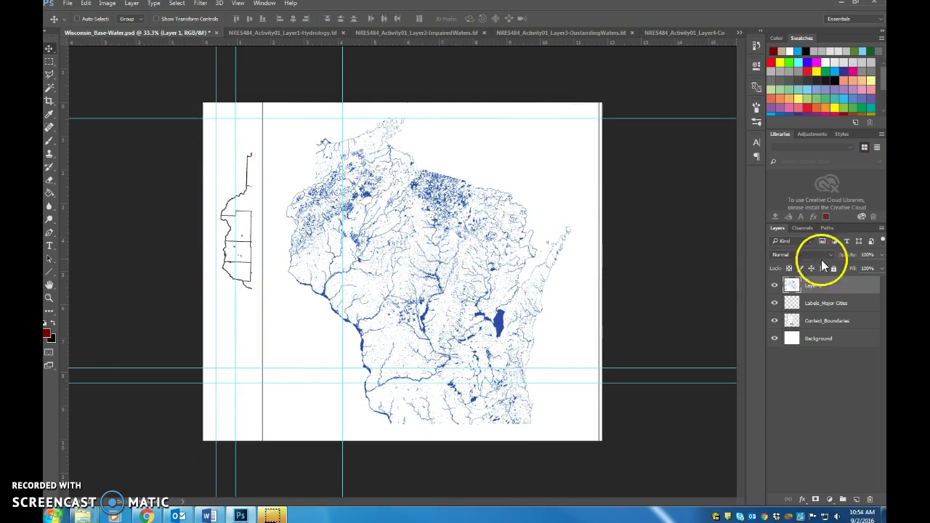
Set the hydrology layer to Multiply blending and nudge it into line with the counties
left_click(823, 255)
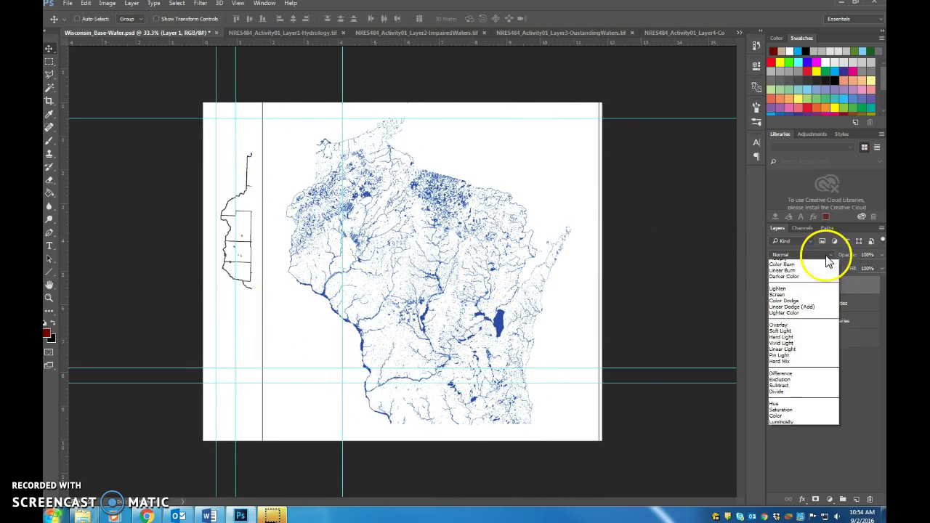
left_click(517, 323)
left_click_drag(450, 310, 386, 273)
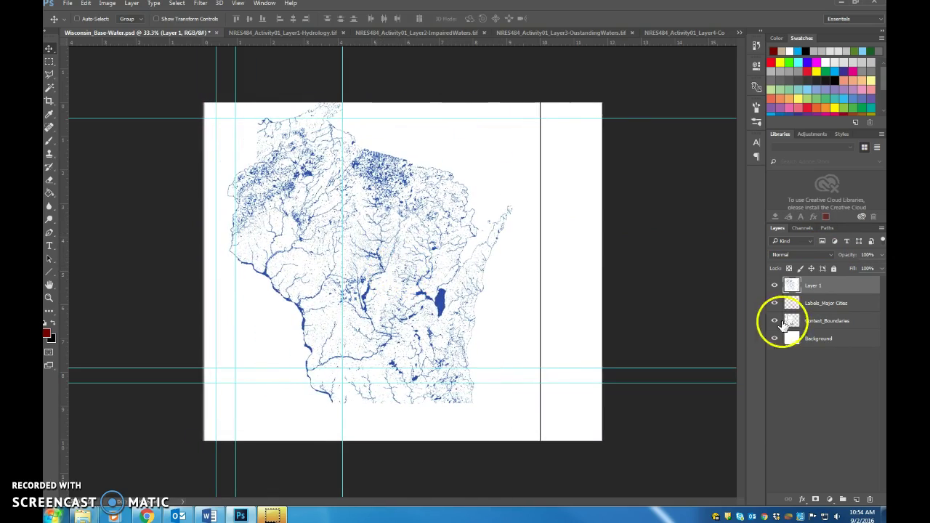
left_click(809, 254)
left_click(800, 294)
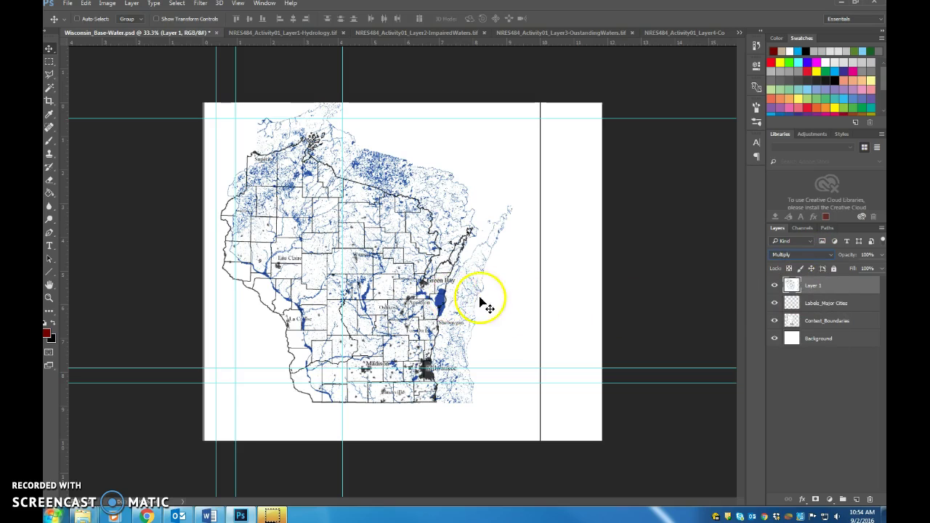
left_click_drag(500, 281, 463, 300)
Free Transform the hydrology layer to about 87%, repositioning it over the county outline, and commit
key("ctrl+t")
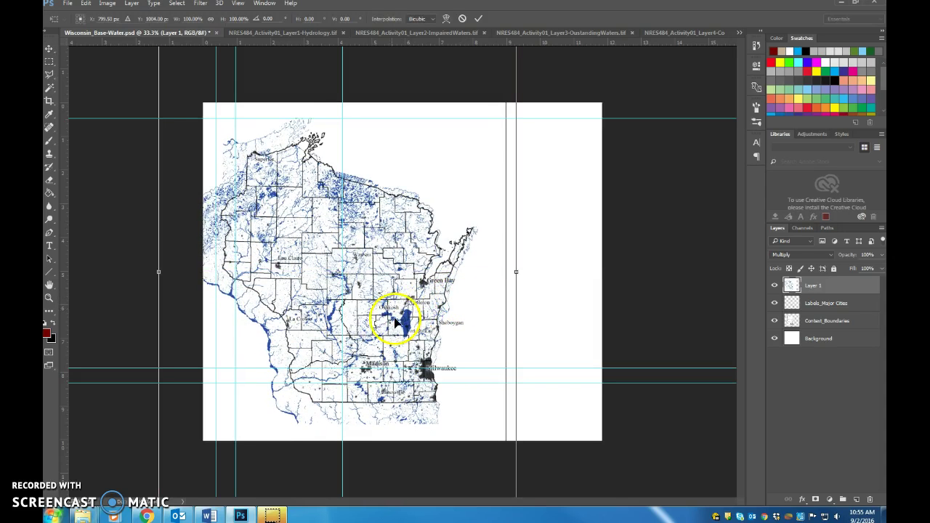
key("Return")
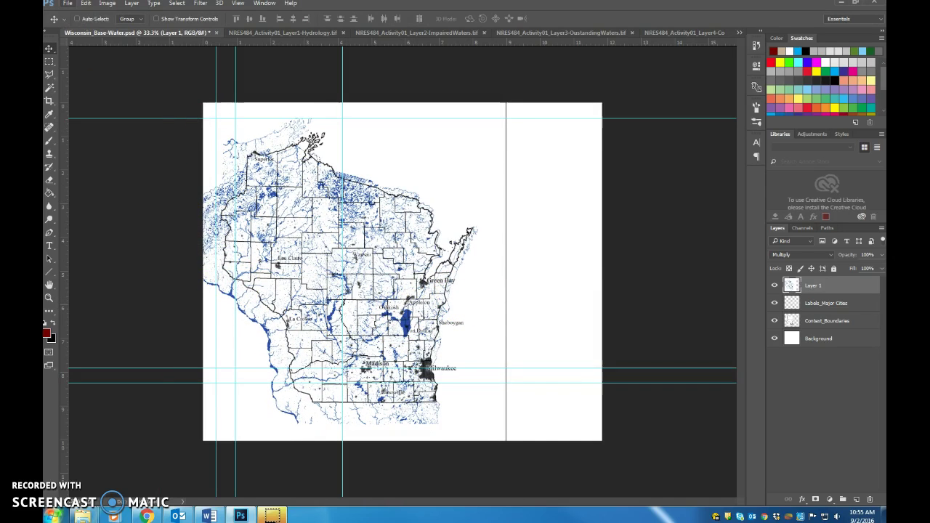
left_click(86, 3)
left_click(116, 199)
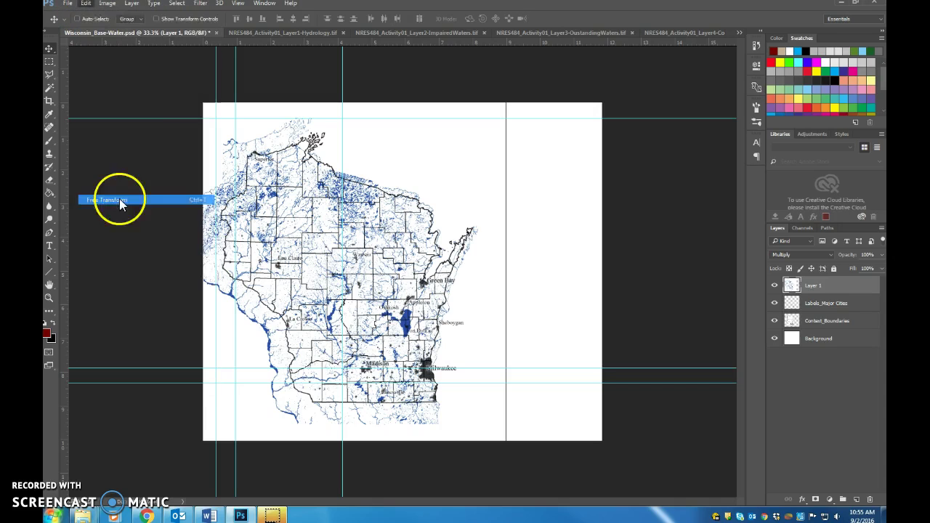
key("ctrl+minus")
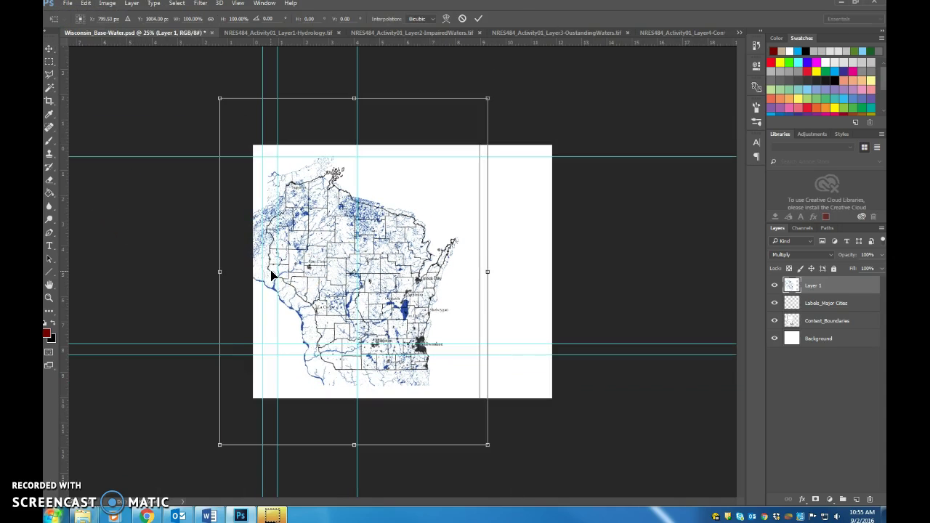
left_click_drag(221, 443, 265, 386)
left_click_drag(349, 317, 329, 350)
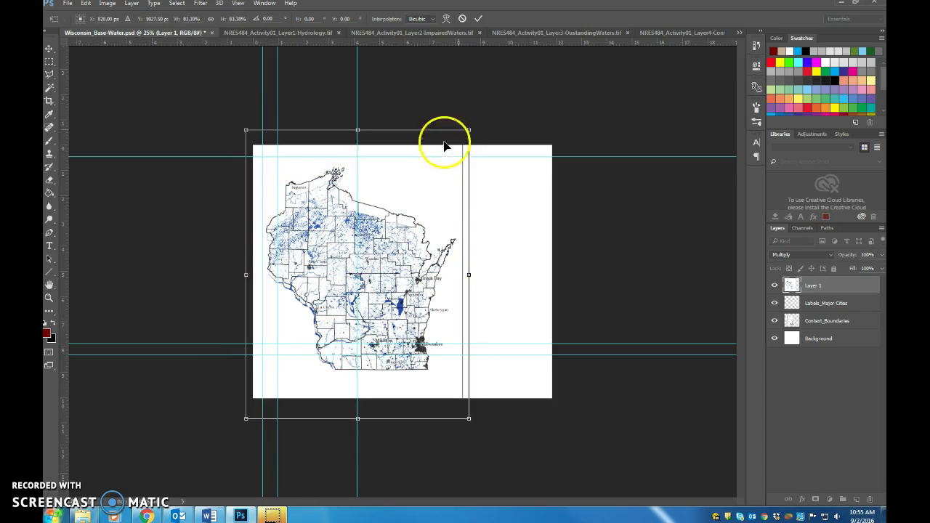
left_click_drag(469, 130, 480, 119)
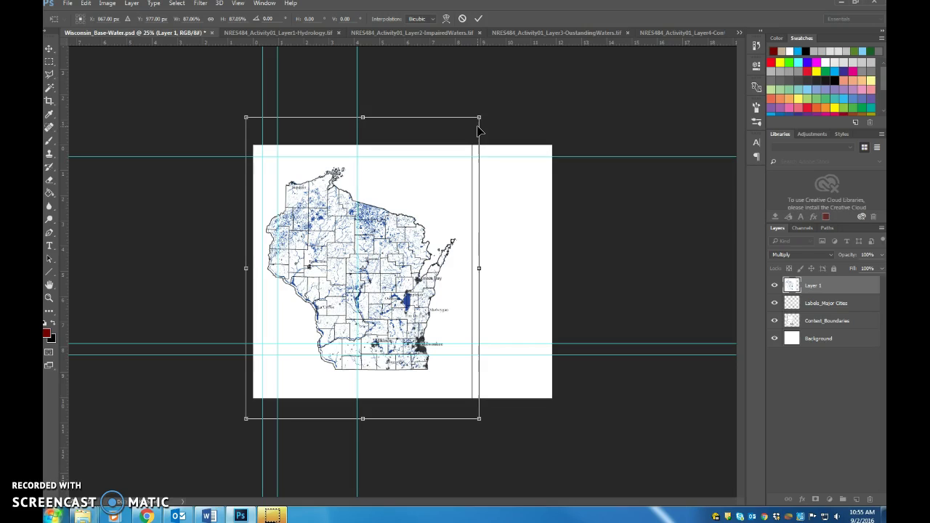
key("Return")
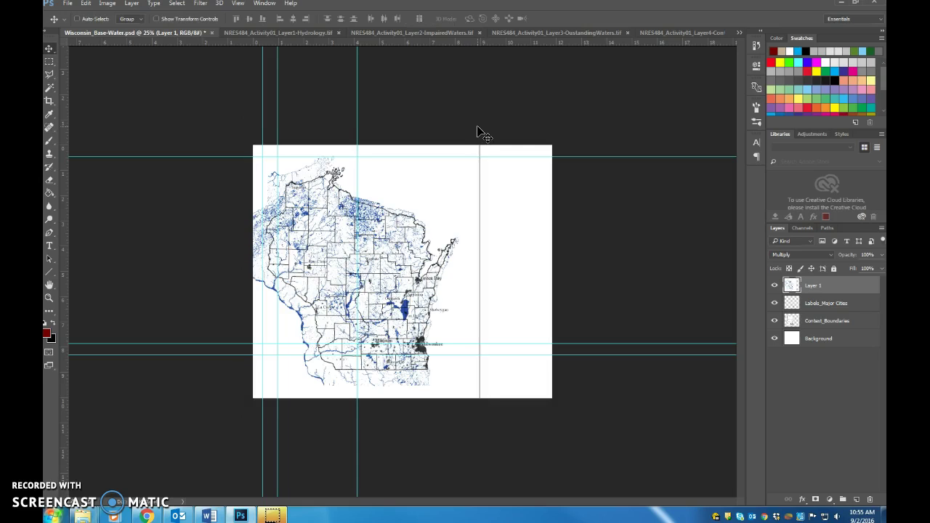